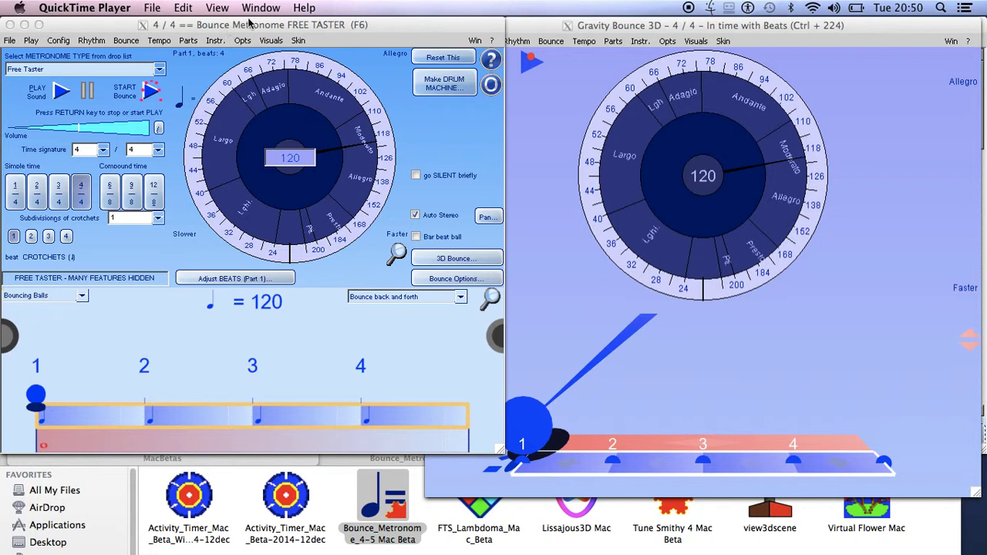
- Lower the main metronome window and open the Tempo Dial help, moved to the left
left_click(528, 31)
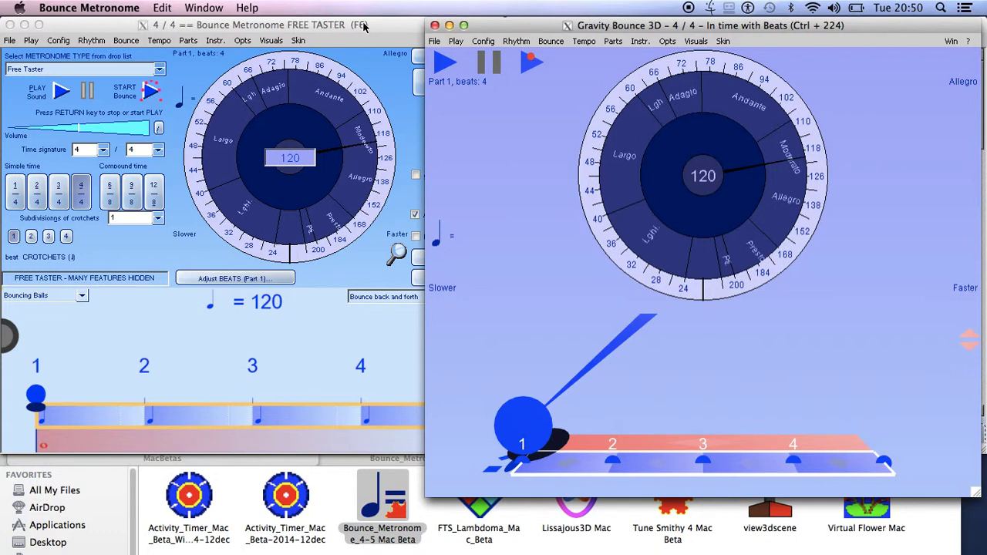
left_click_drag(397, 30, 404, 102)
left_click(430, 77)
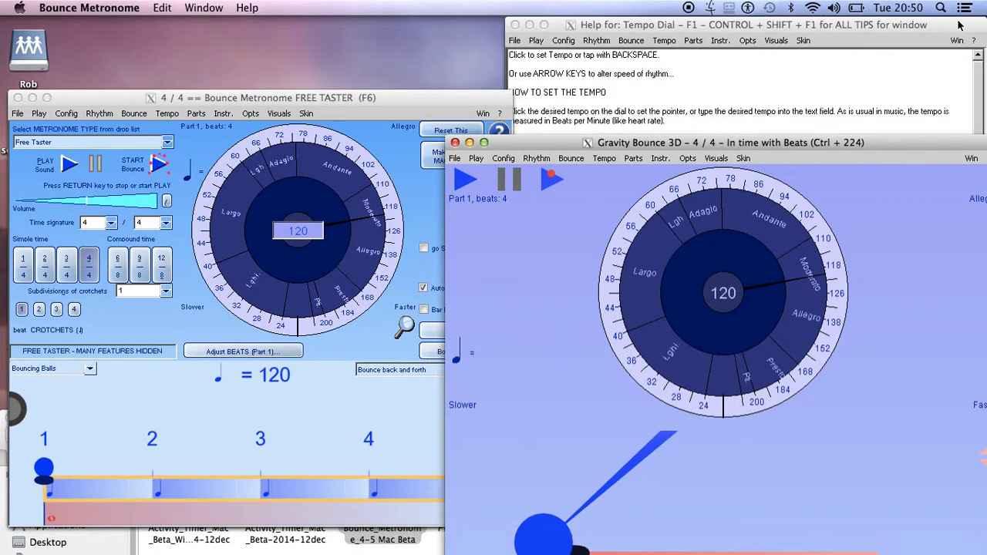
left_click_drag(960, 26, 736, 41)
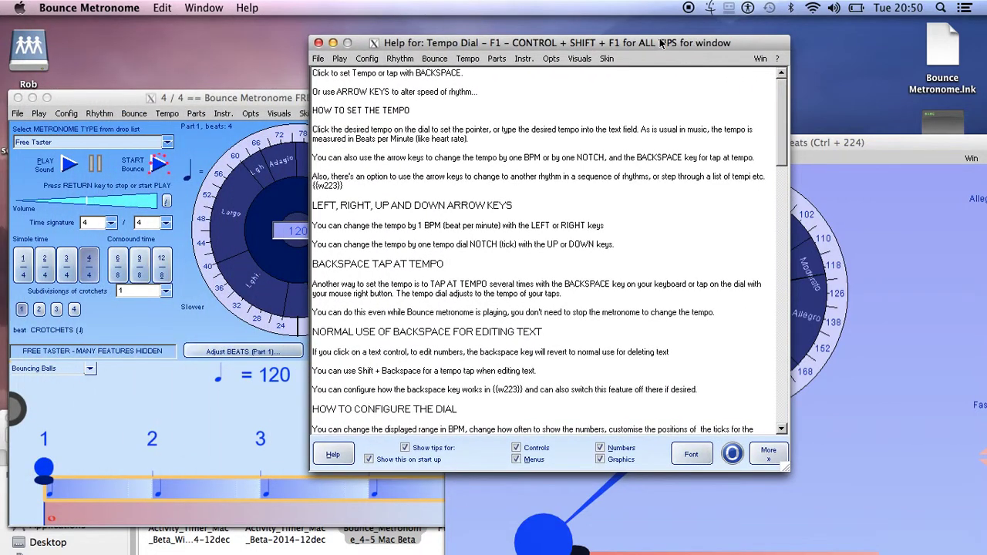
- Return the main window to the top left and place the Bounce Metronome help window at its right
left_click_drag(226, 98, 214, 28)
left_click_drag(577, 51, 674, 36)
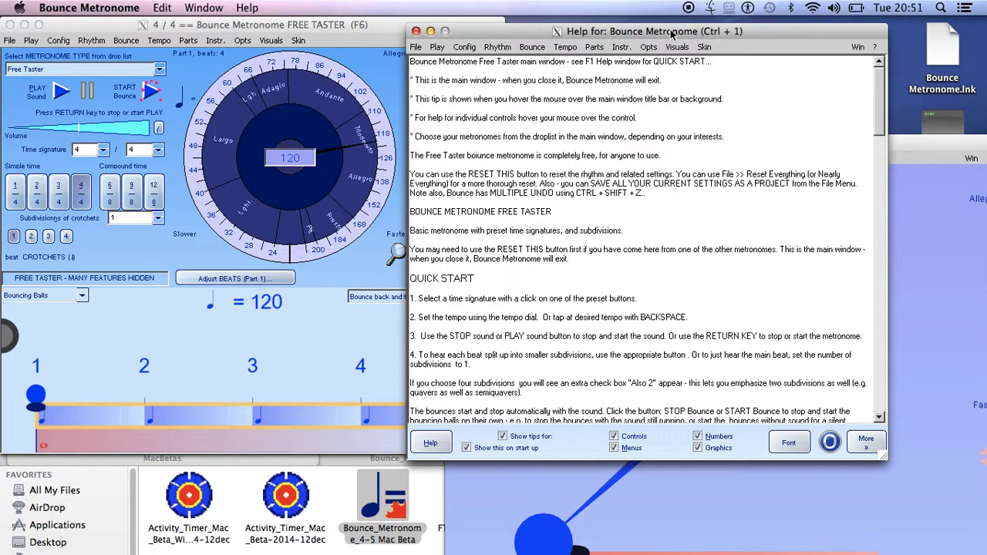
left_click_drag(742, 33, 682, 25)
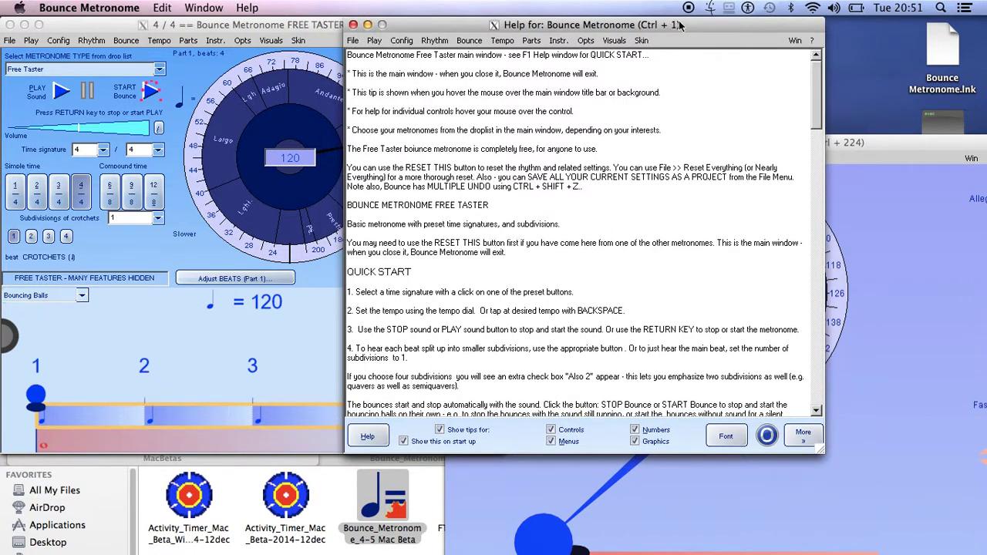
left_click_drag(680, 26, 684, 33)
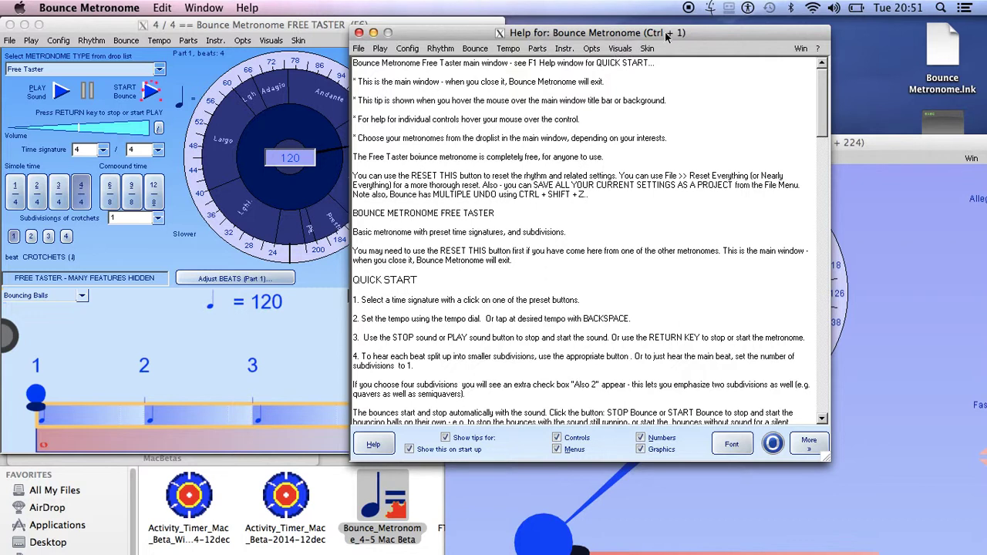
- Drag the Quick Start help window beside the main window's right edge, clear of overlap
left_click_drag(670, 32, 596, 49)
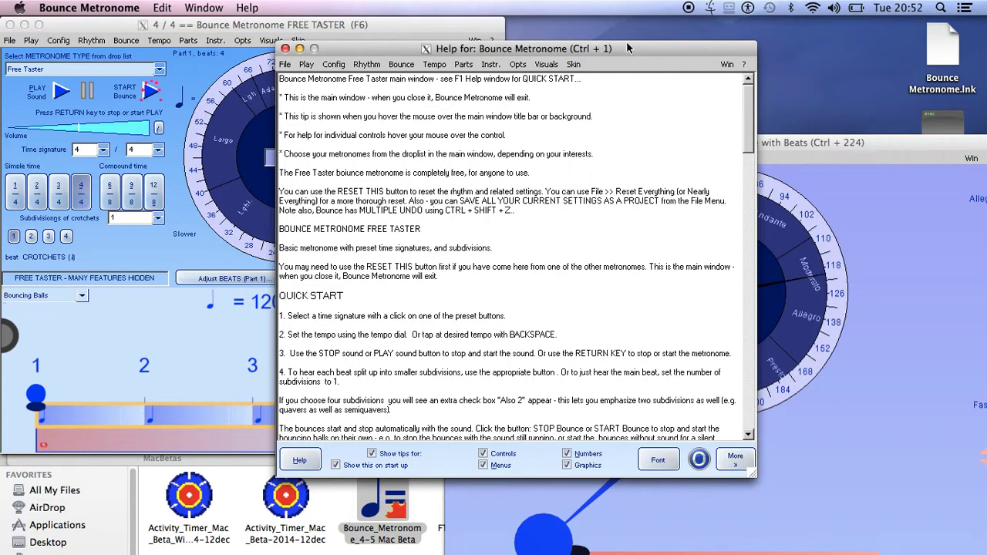
left_click_drag(709, 49, 825, 28)
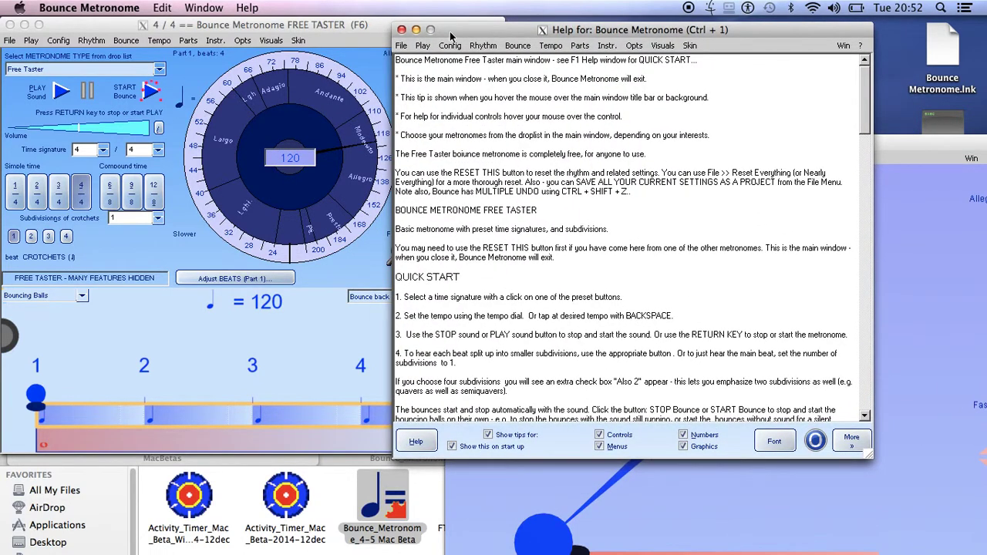
left_click_drag(450, 35, 567, 31)
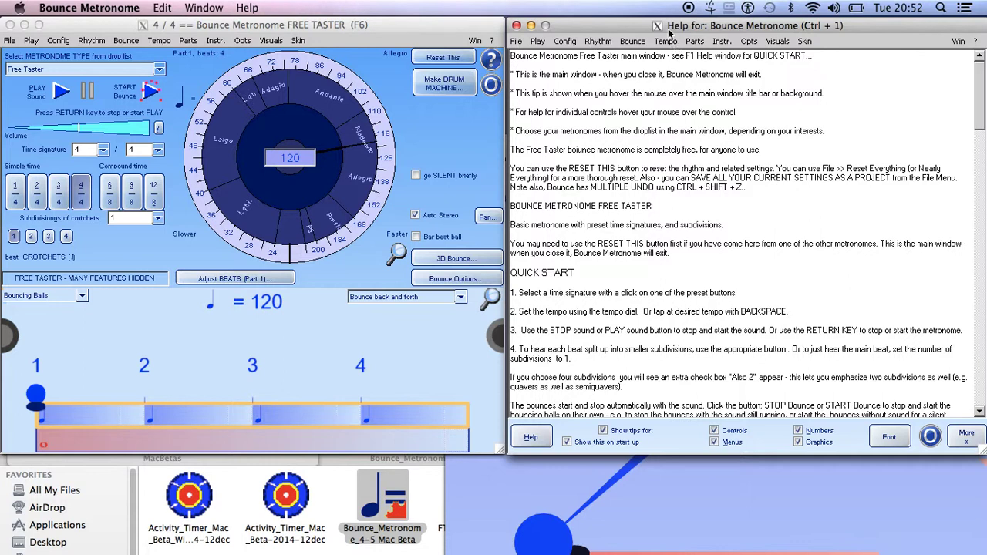
left_click_drag(632, 30, 631, 28)
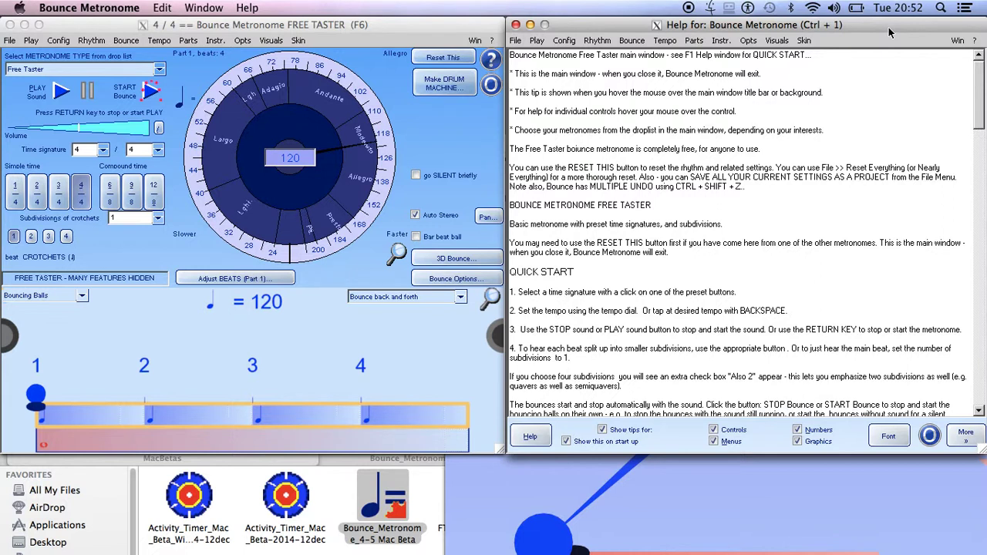
left_click_drag(888, 31, 890, 31)
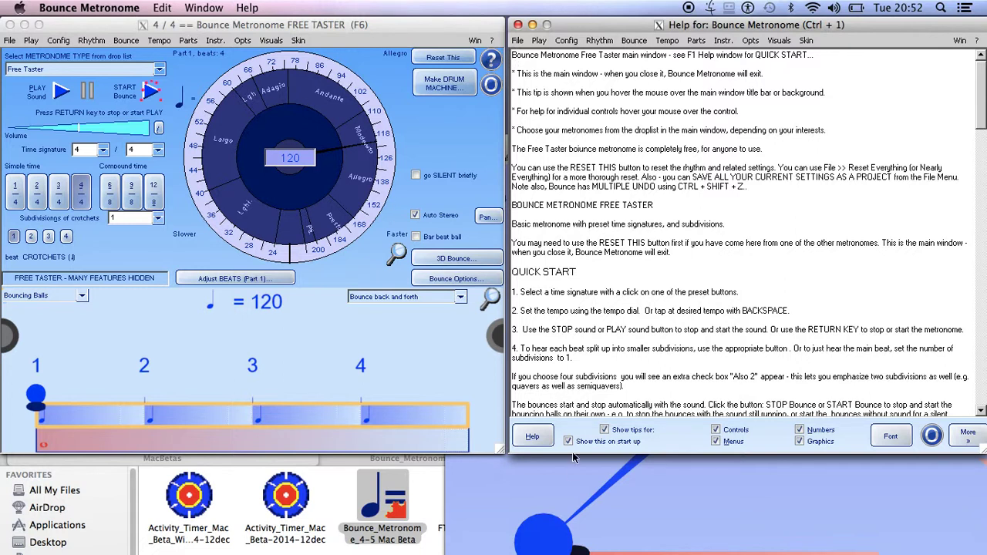
- Move the Gravity Bounce 3D window up beside the main window, then bring the main window forward
left_click(566, 477)
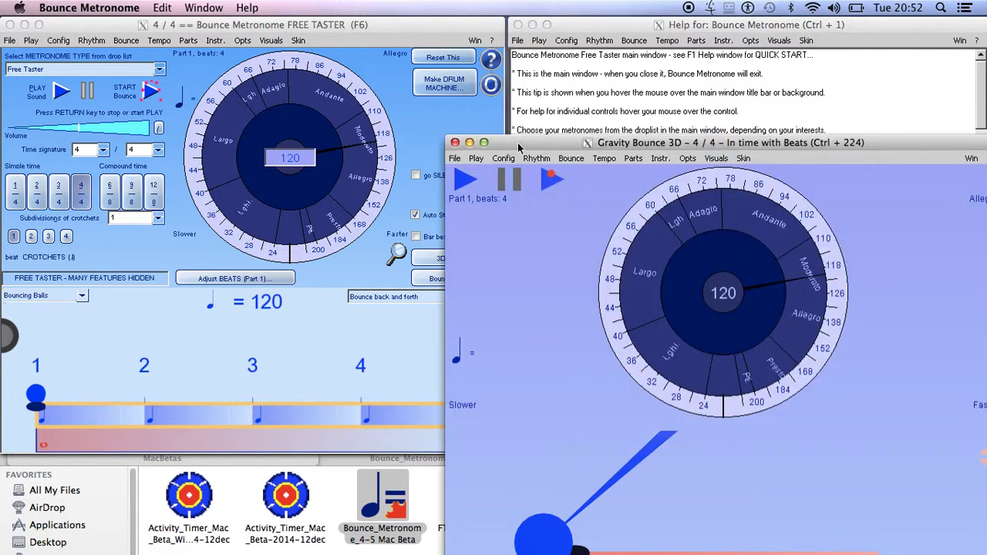
left_click_drag(522, 146, 542, 47)
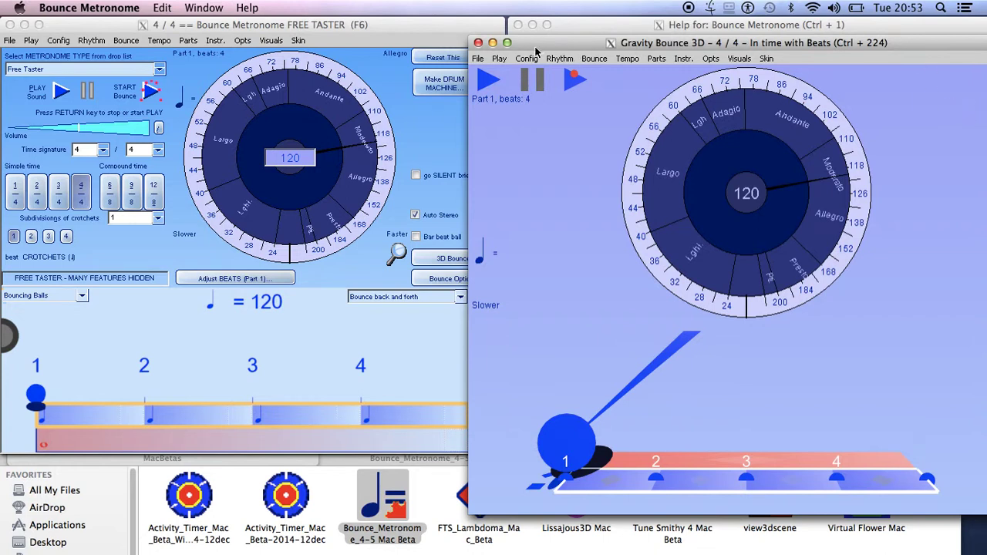
left_click_drag(536, 51, 558, 48)
left_click(260, 26)
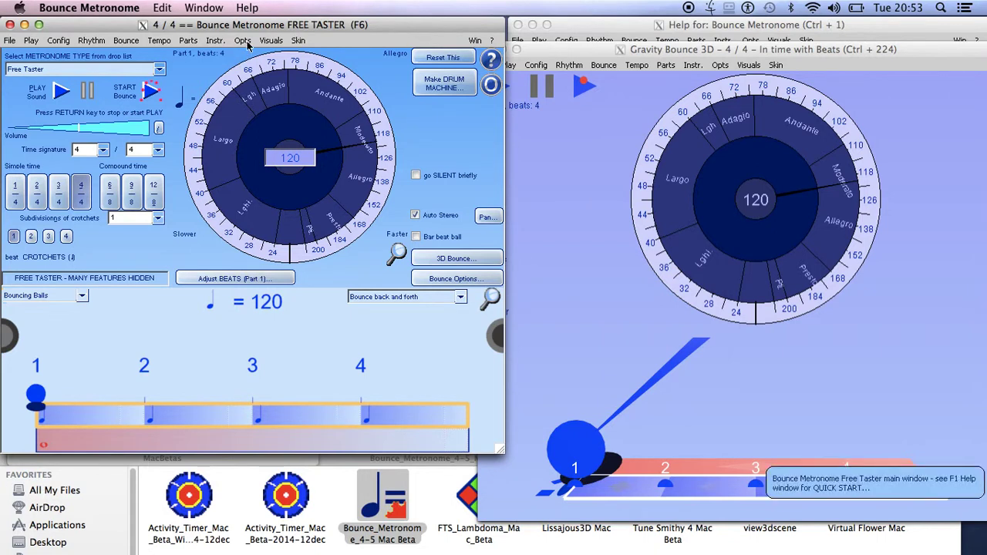
- Open Opts > Options - Advanced Tweaks and Bugs Diagnostics and reposition its window
left_click(243, 41)
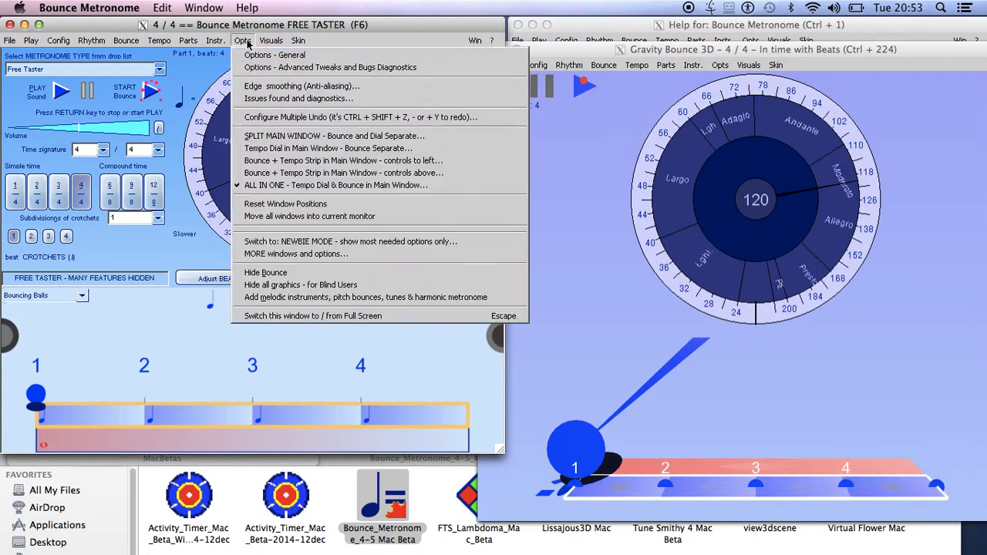
left_click(267, 68)
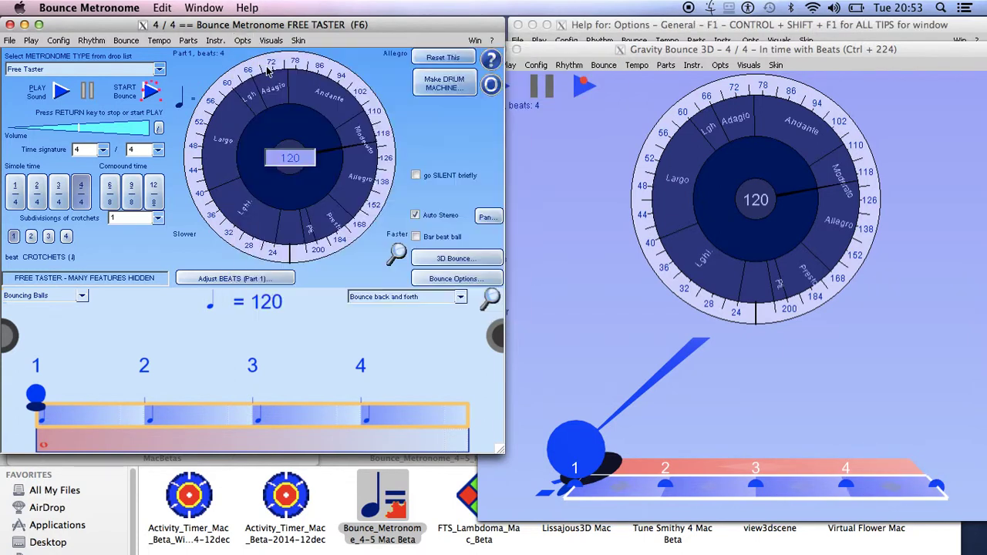
left_click_drag(570, 173, 419, 178)
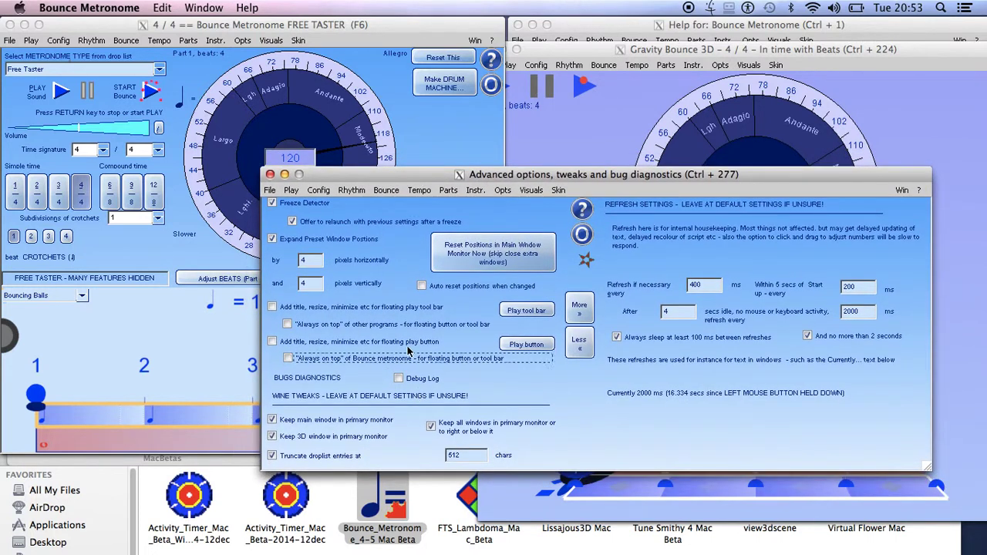
- Expand the advanced options with More » and move the widened window to the top
left_click(502, 191)
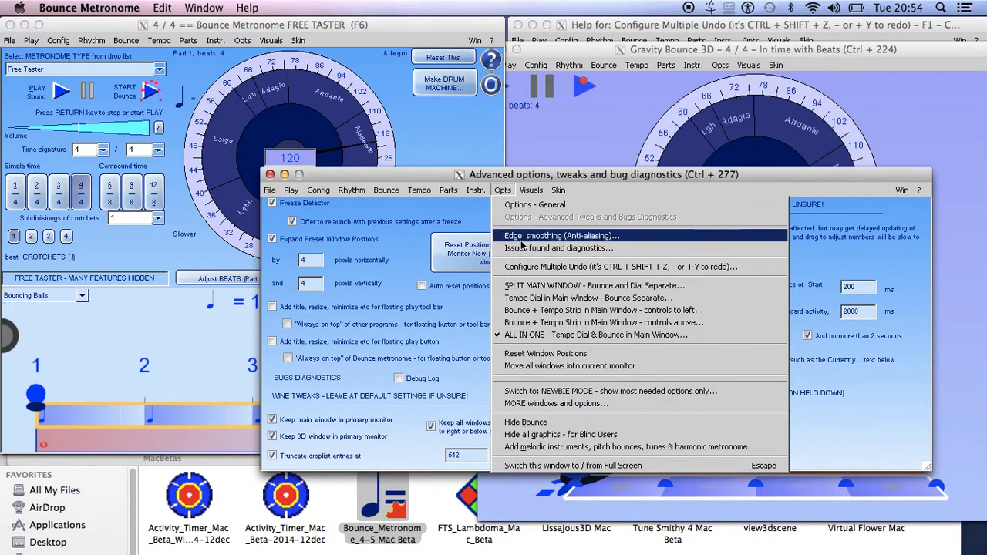
left_click(420, 176)
left_click(579, 308)
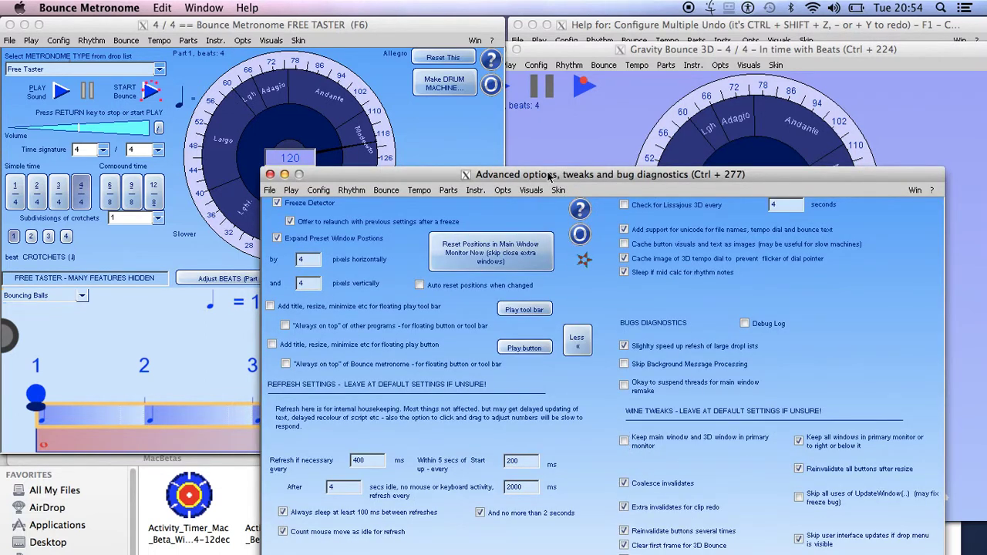
left_click_drag(551, 177, 493, 27)
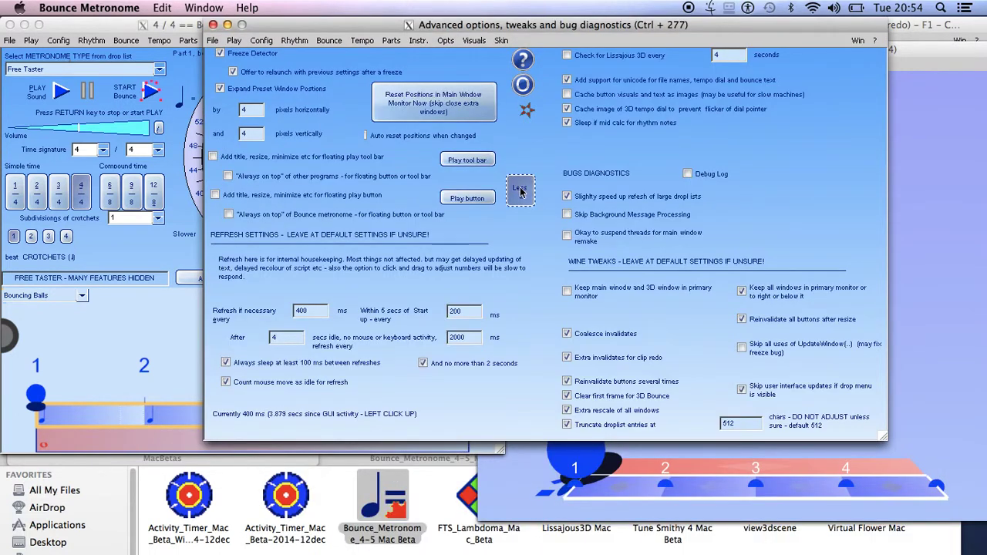
- Shrink the advanced options with Less «, then expand again to show the Wine tweaks
left_click(522, 192)
left_click(523, 193)
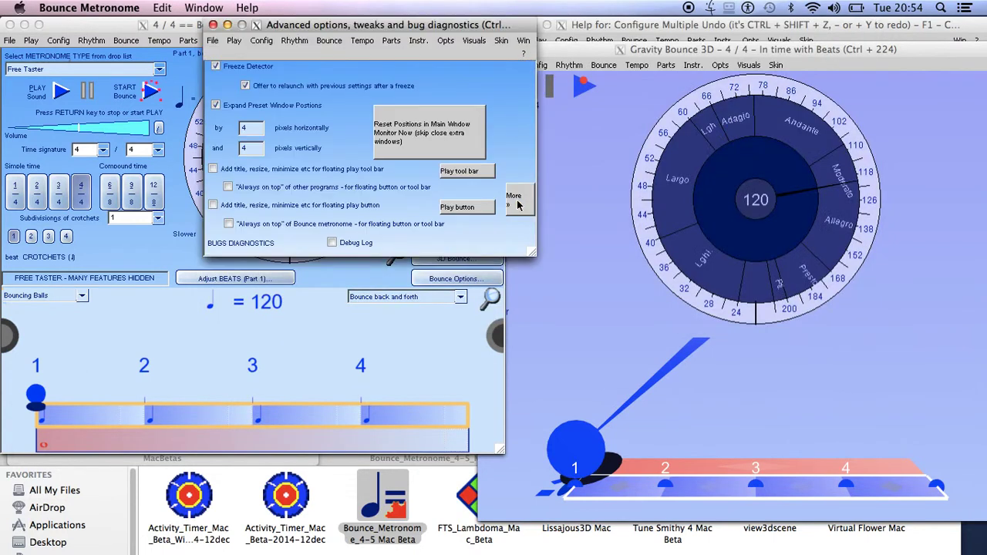
left_click(379, 157)
left_click(520, 199)
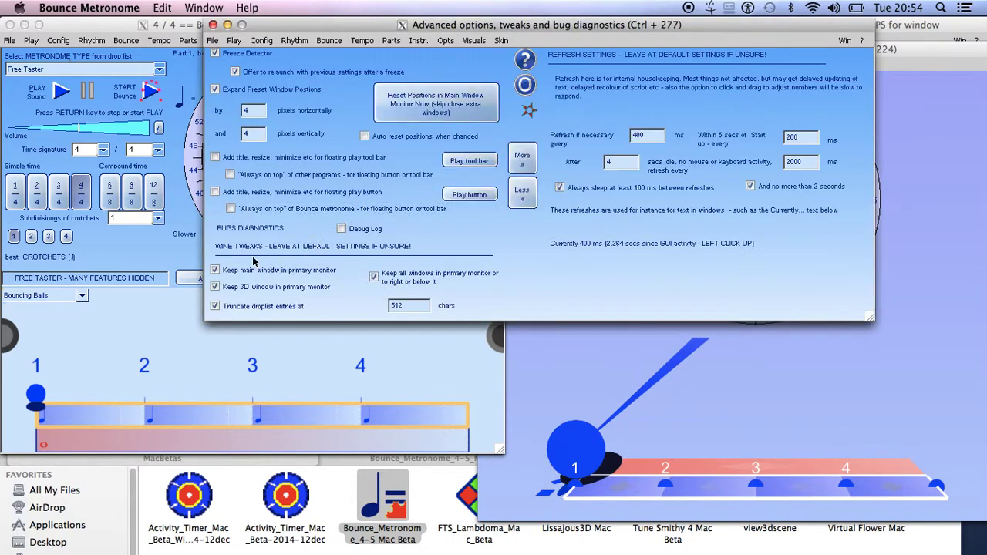
- Check Keep main window, Keep all windows and Keep 3D window in primary monitor, then move the dialog lower
left_click(235, 273)
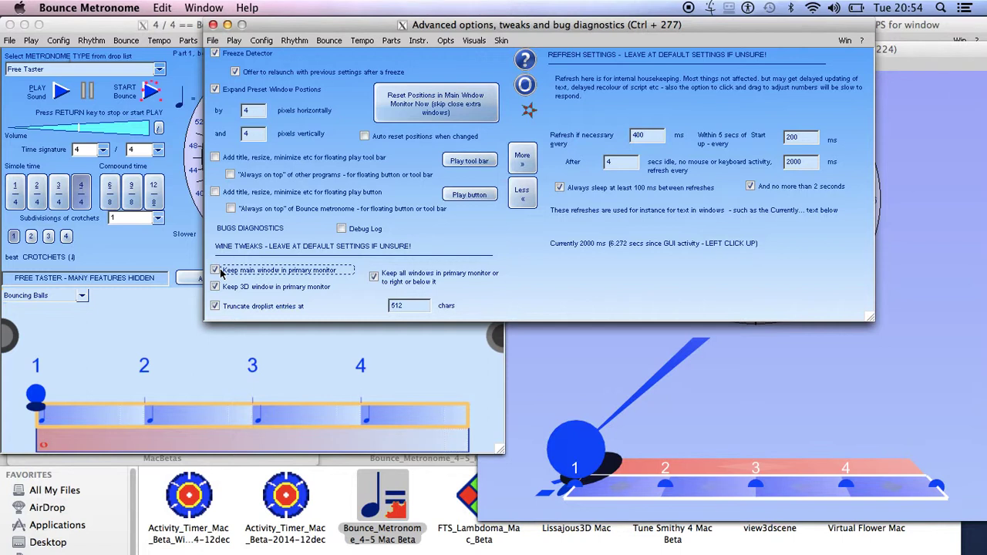
left_click(377, 278)
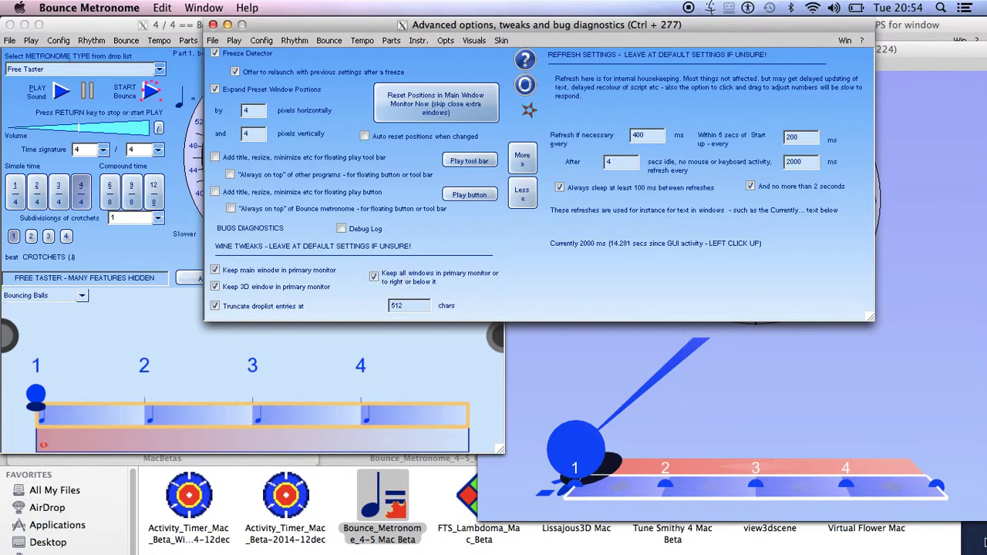
left_click(279, 292)
left_click_drag(260, 25, 381, 171)
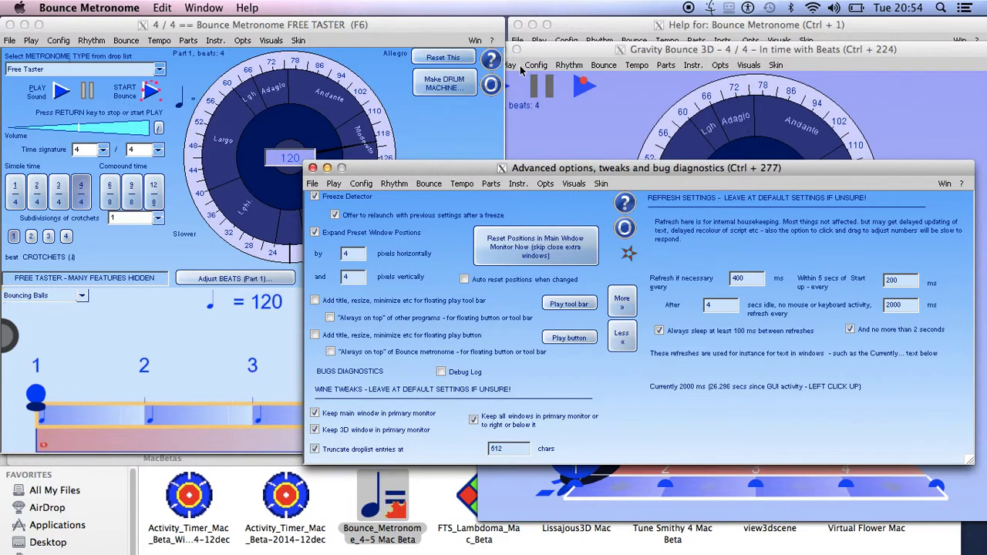
- Close the advanced options window and shift the Gravity Bounce 3D window up and left
left_click(312, 169)
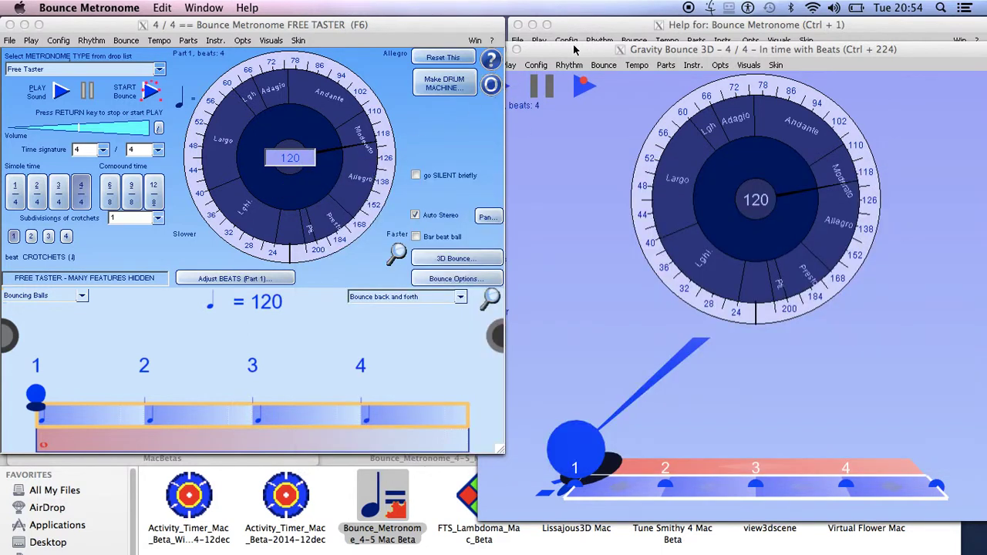
left_click_drag(590, 52, 526, 34)
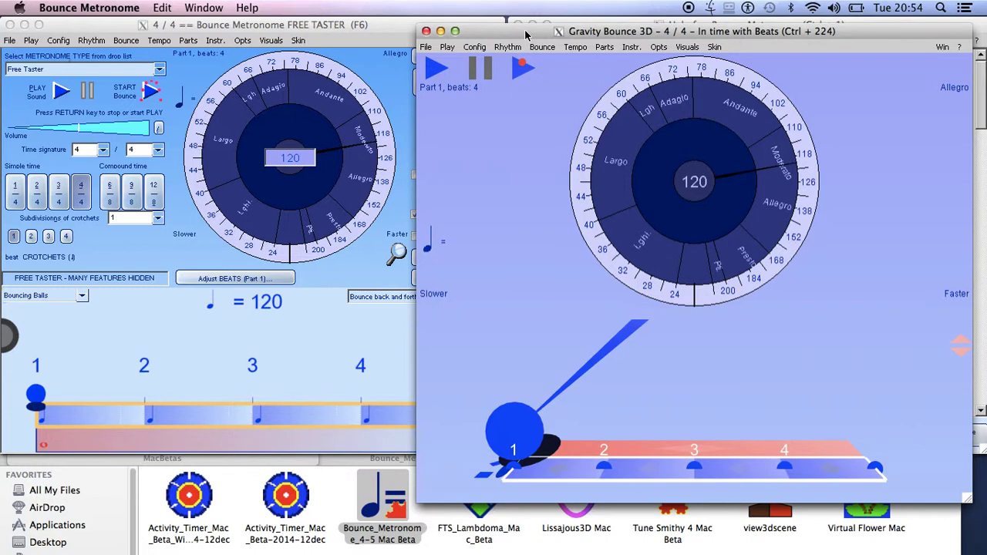
left_click_drag(526, 35, 525, 34)
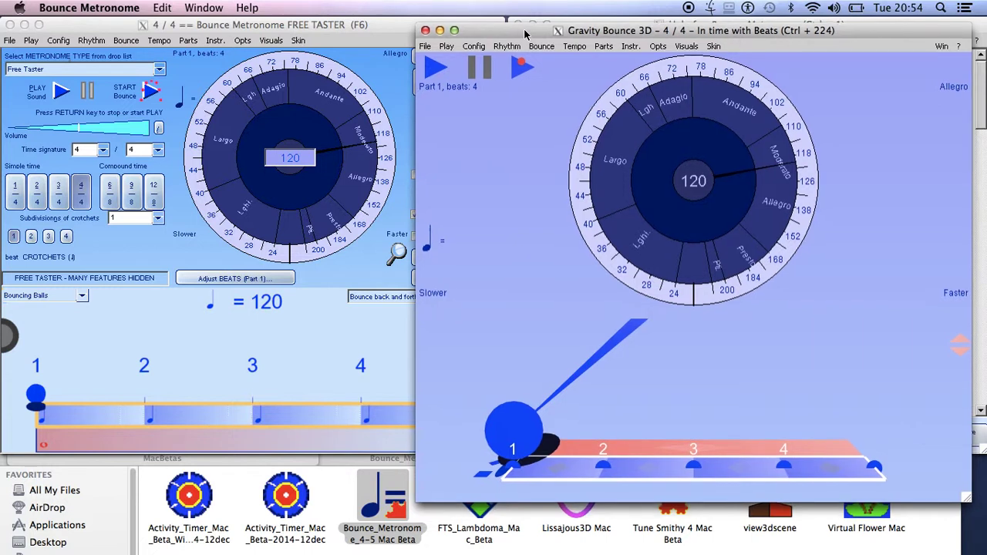